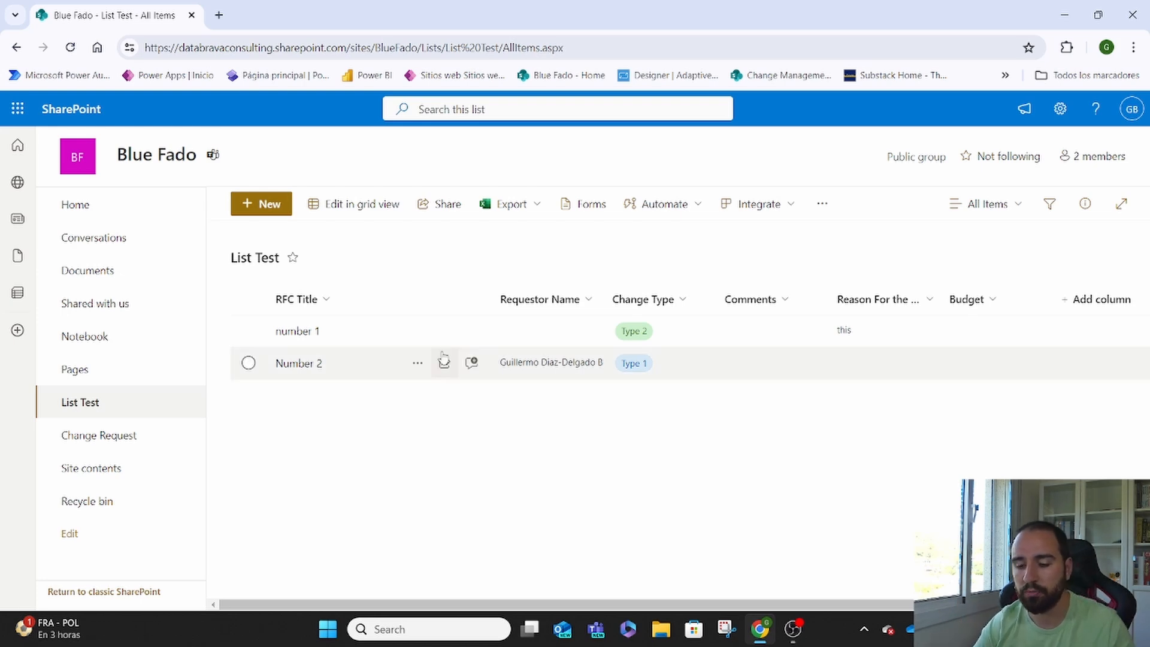
Step: Open the first "number 1" item of List Test for editing and review its form fields and submit buttons
click(249, 331)
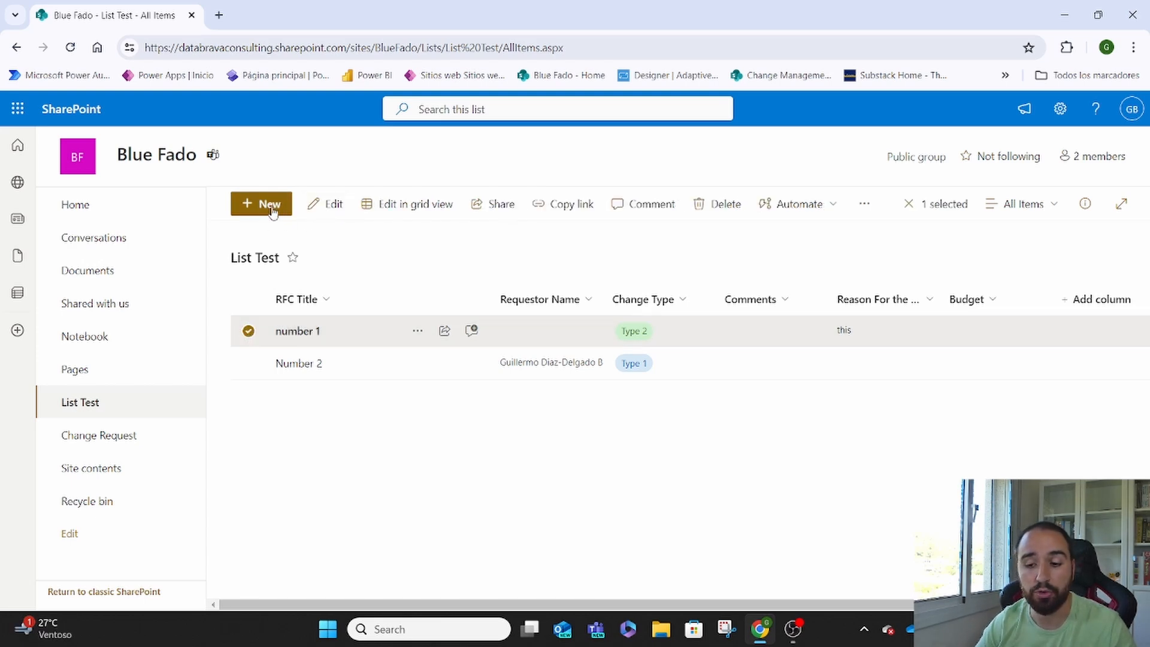
click(335, 207)
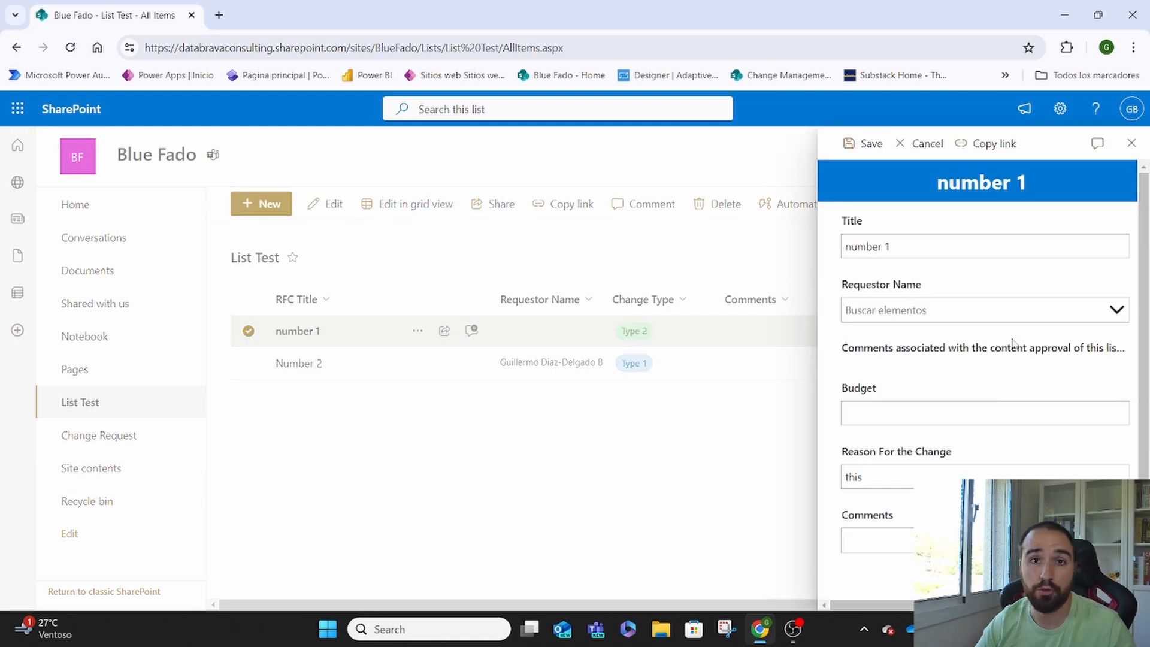
scroll(1012, 342, down, 1)
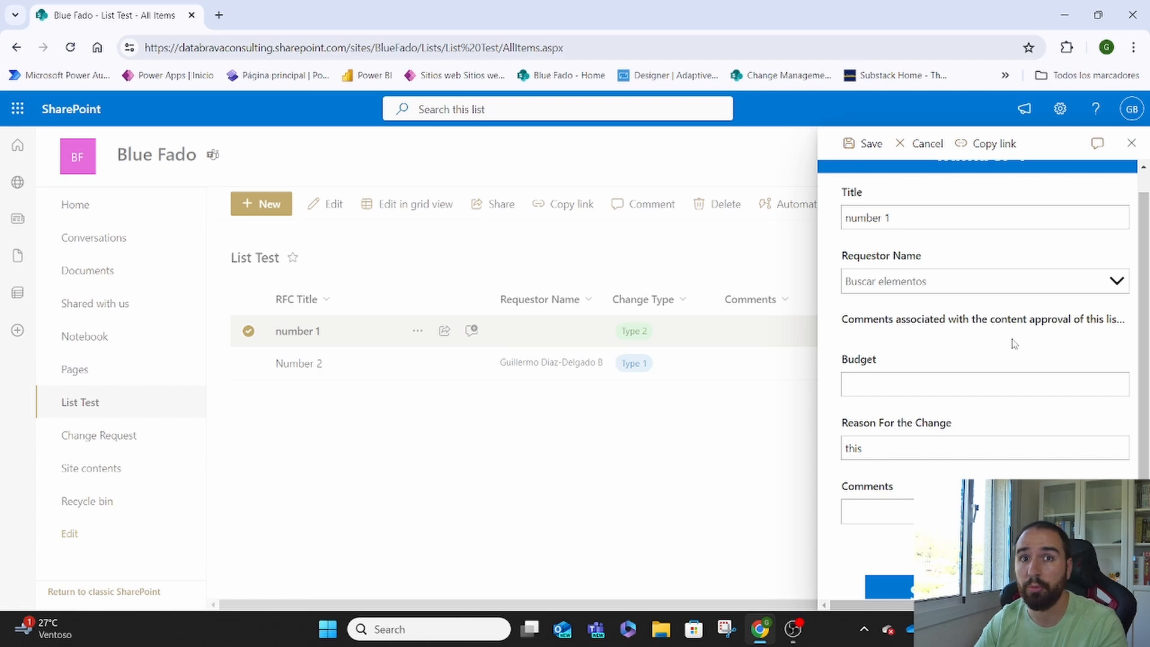
scroll(1012, 342, down, 2)
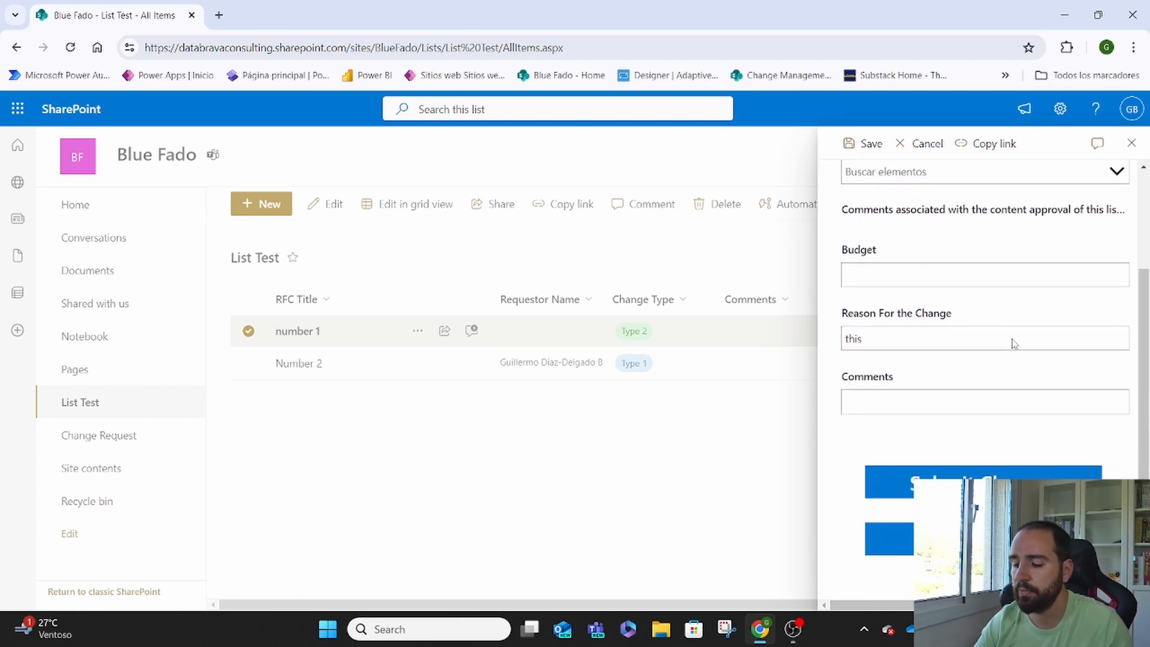
scroll(1012, 342, up, 2)
scroll(1012, 343, down, 3)
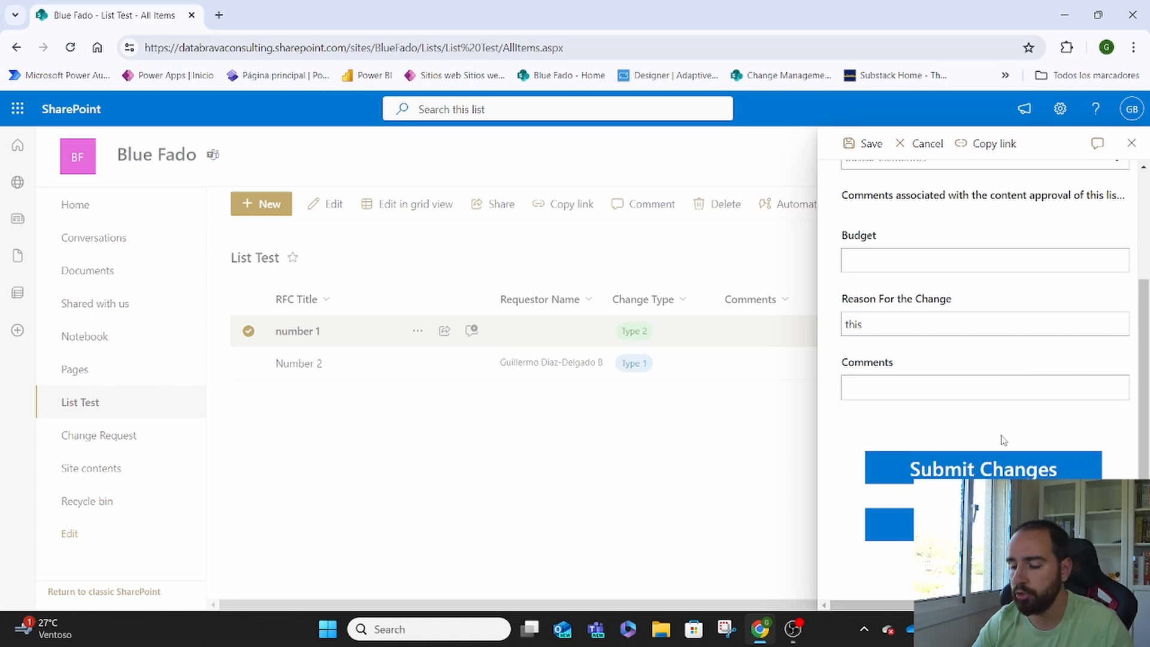
scroll(1013, 429, up, 3)
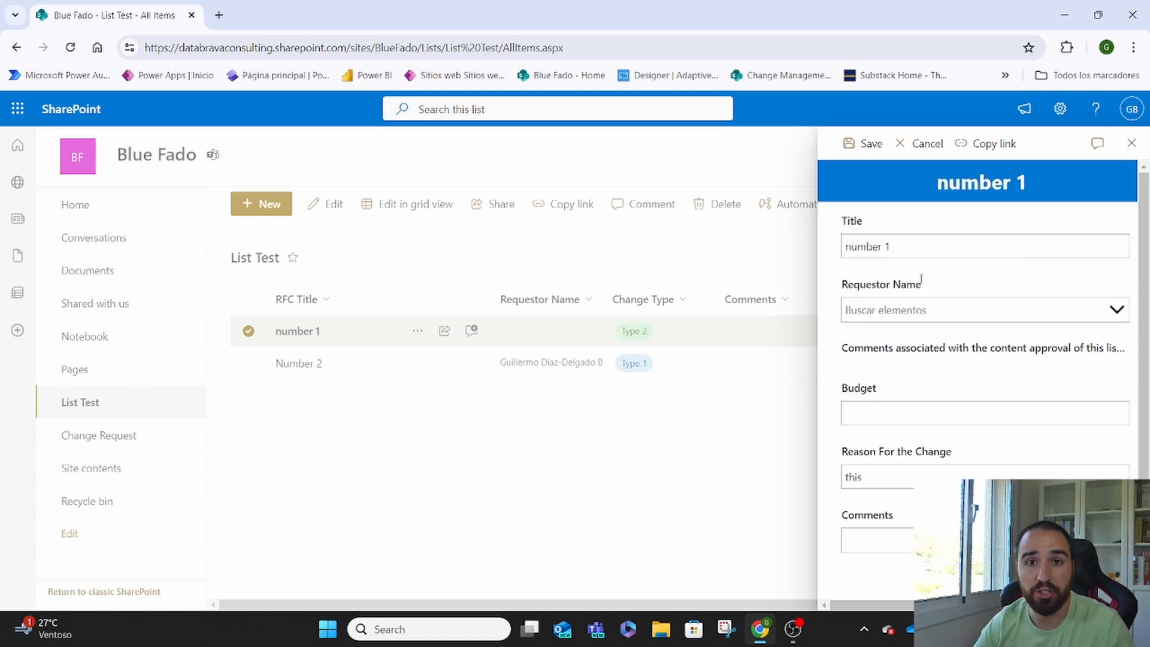
scroll(921, 279, down, 3)
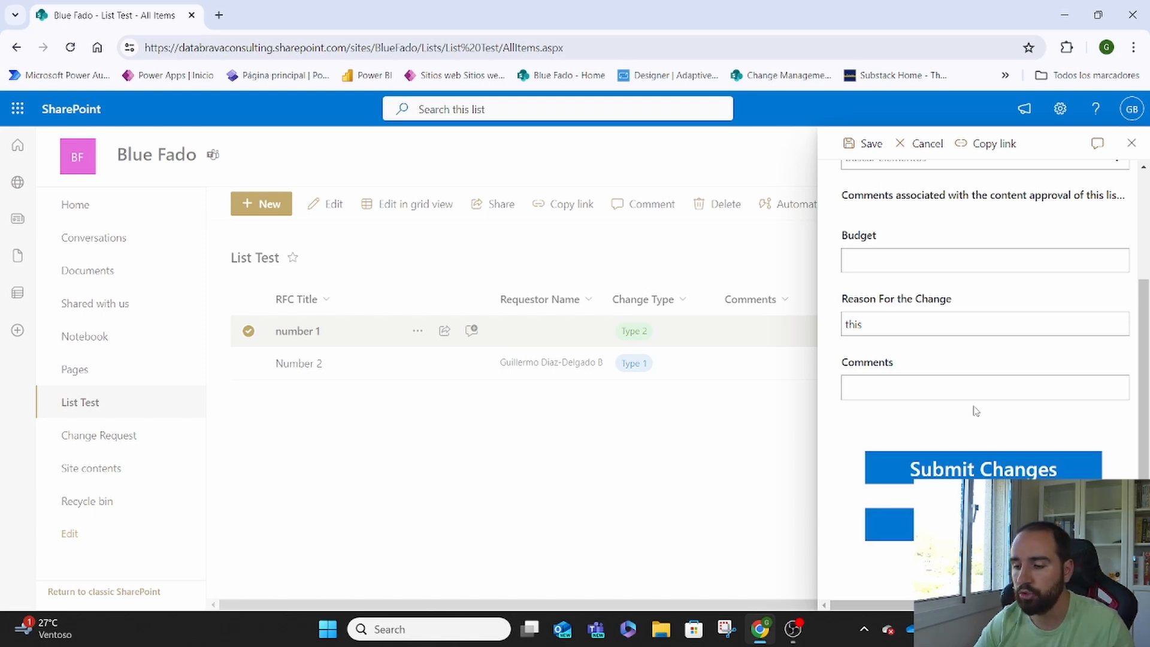
scroll(967, 379, up, 2)
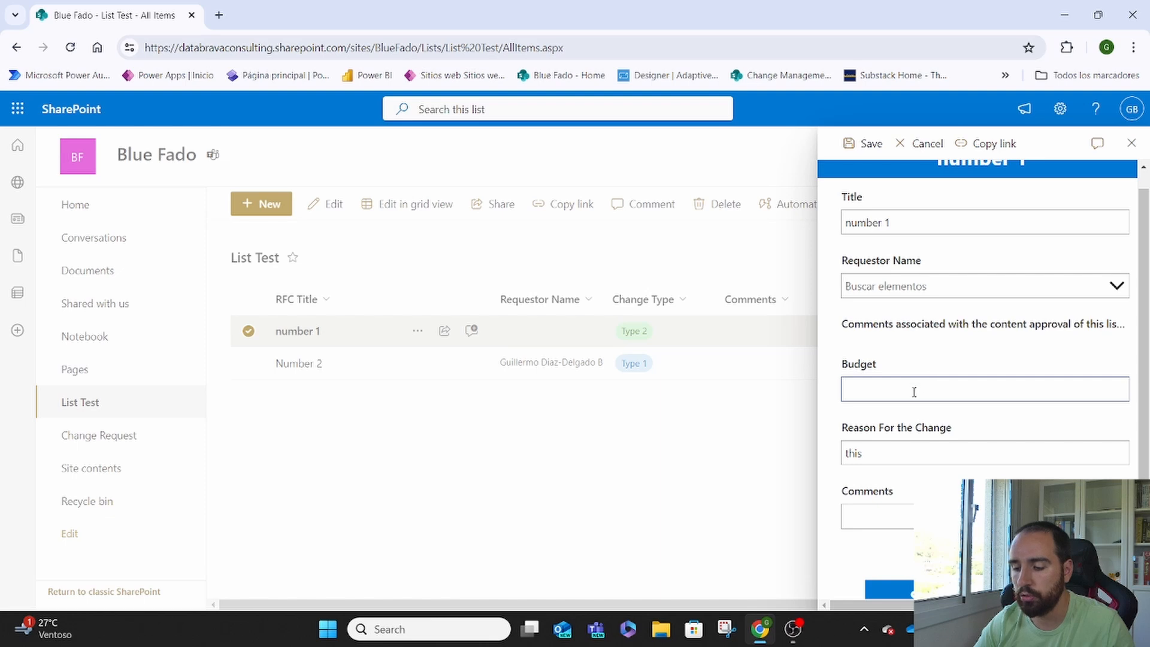
Step: Set the item's Budget to 150 and submit the form as a new record
click(913, 391)
text(150)
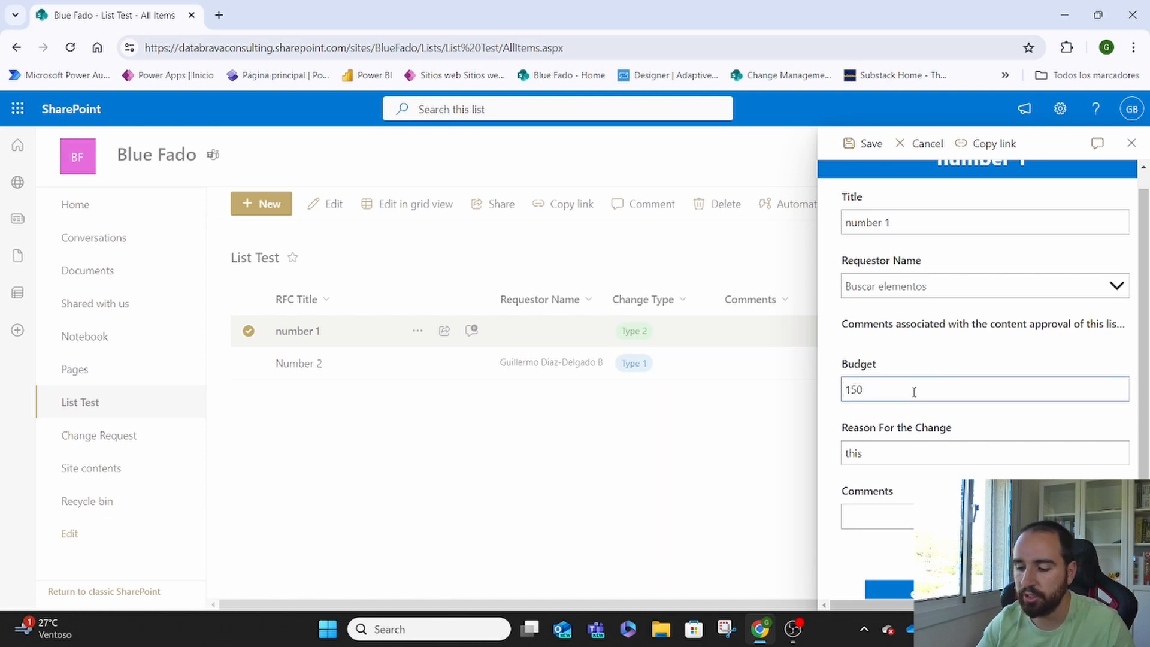
scroll(913, 392, down, 2)
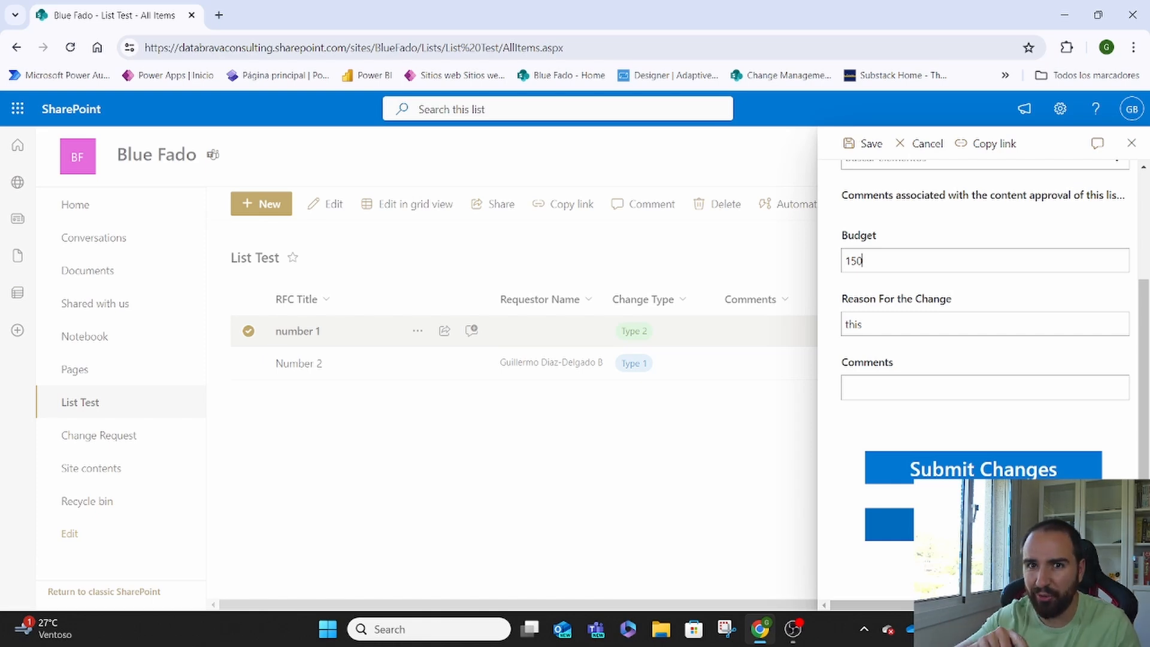
click(983, 525)
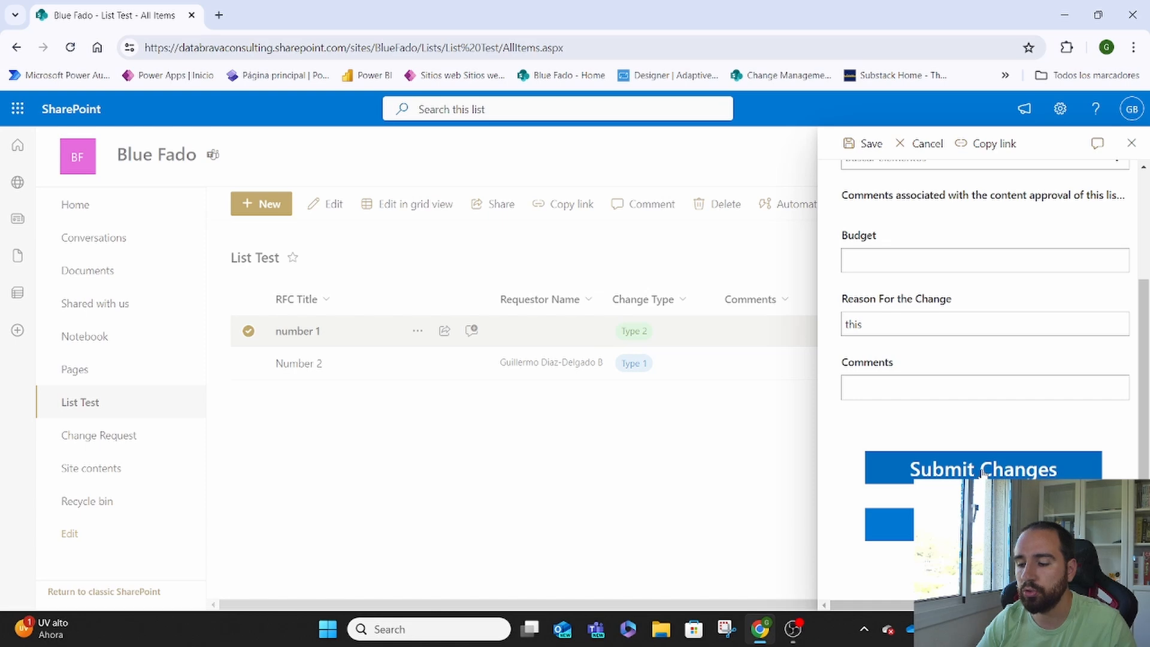
Step: Enter 150 as the Budget again and submit the changes to the existing item
click(951, 250)
text(150)
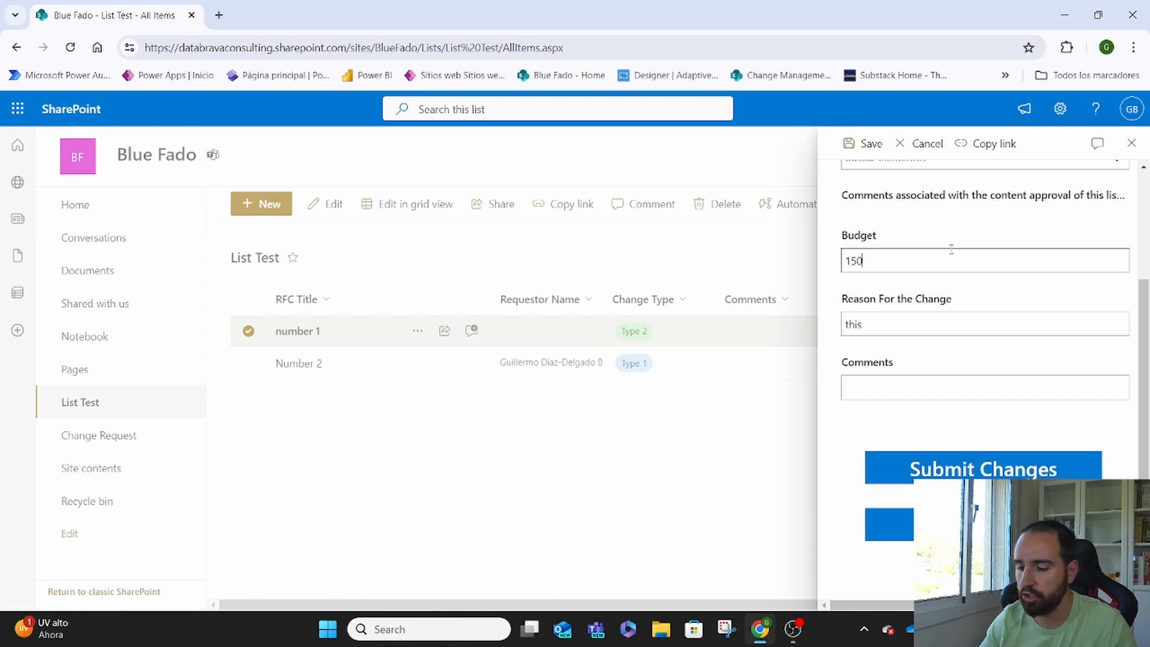
click(989, 470)
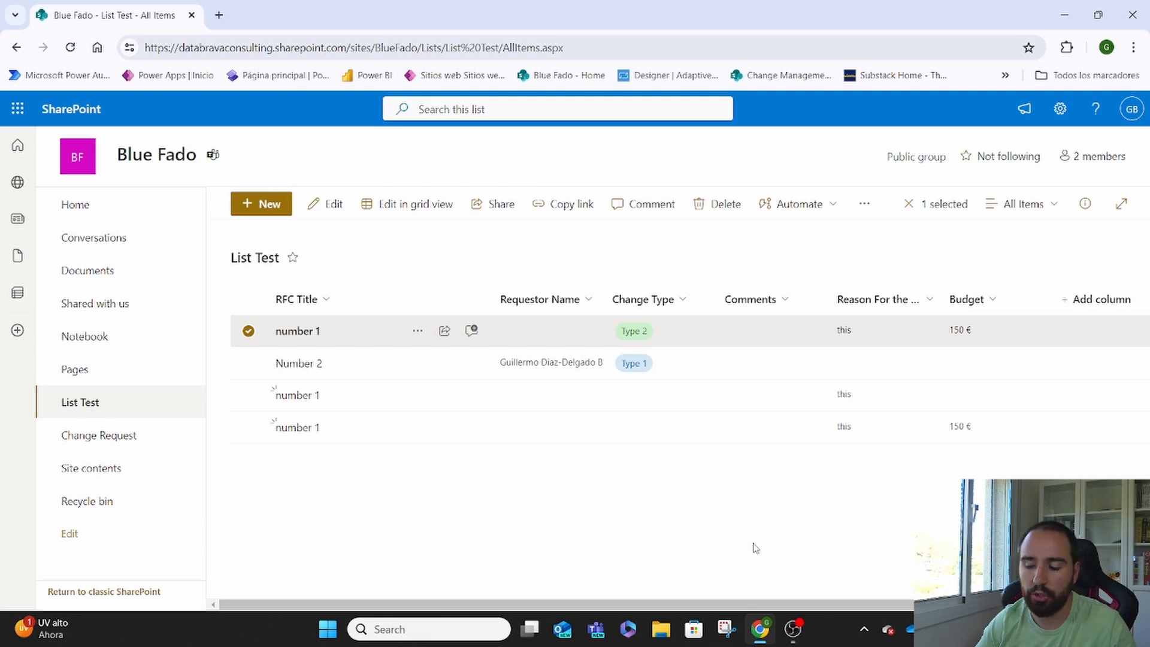
Step: Deselect the list item and open the list's form customization in Power Apps
click(248, 331)
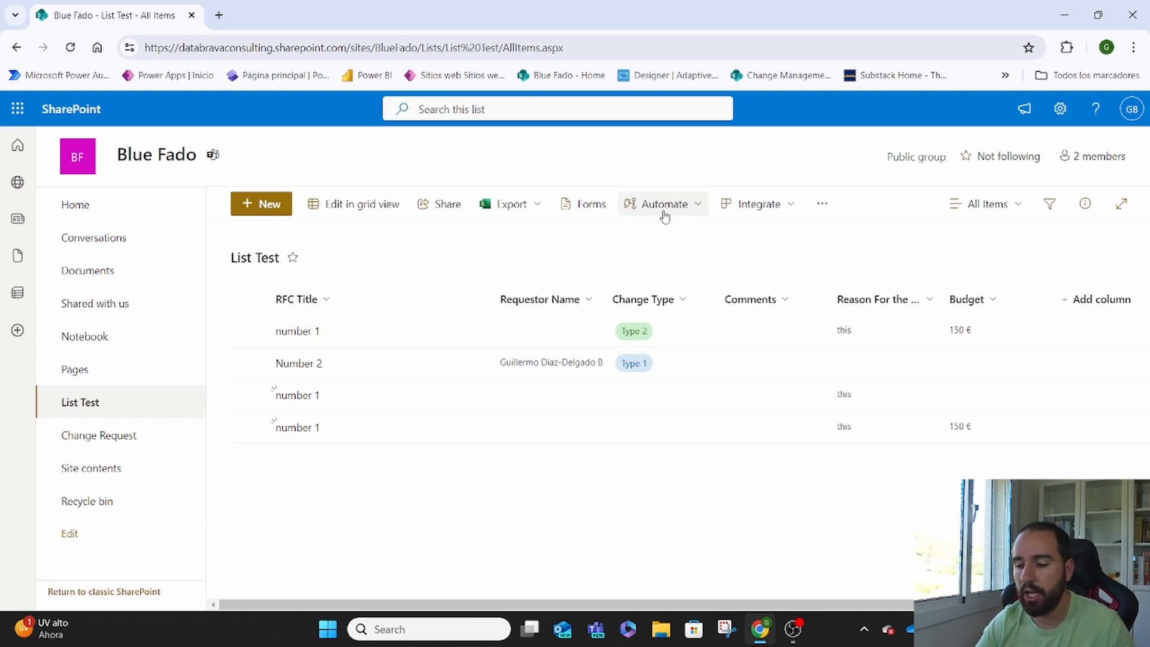
click(786, 212)
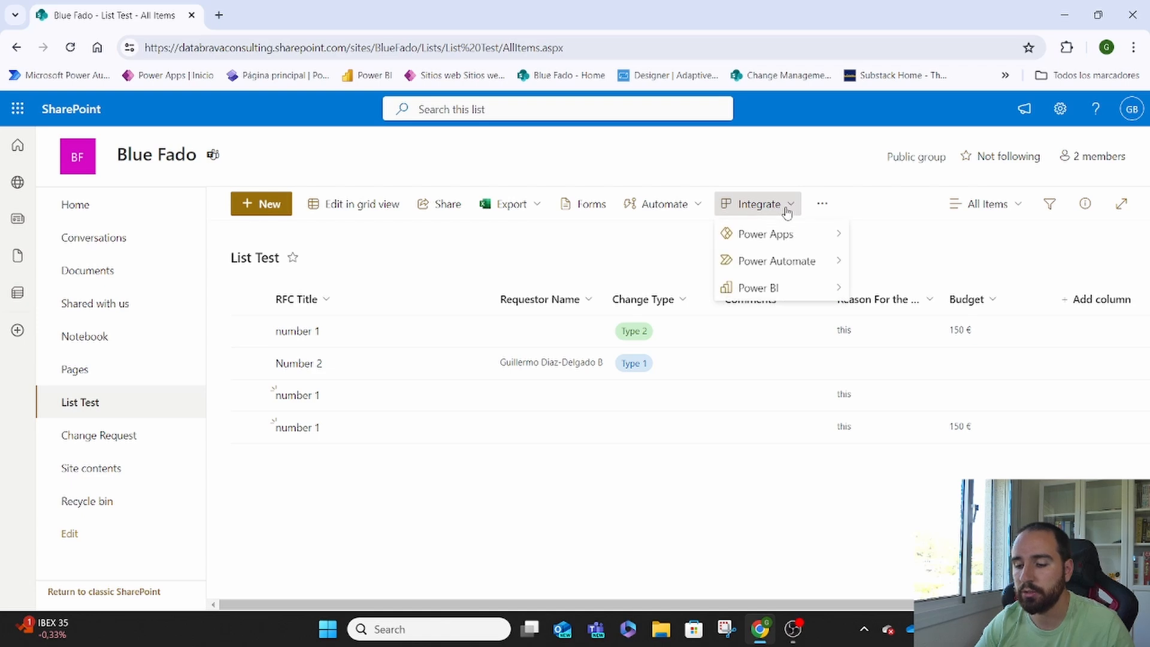
mouse_move(794, 236)
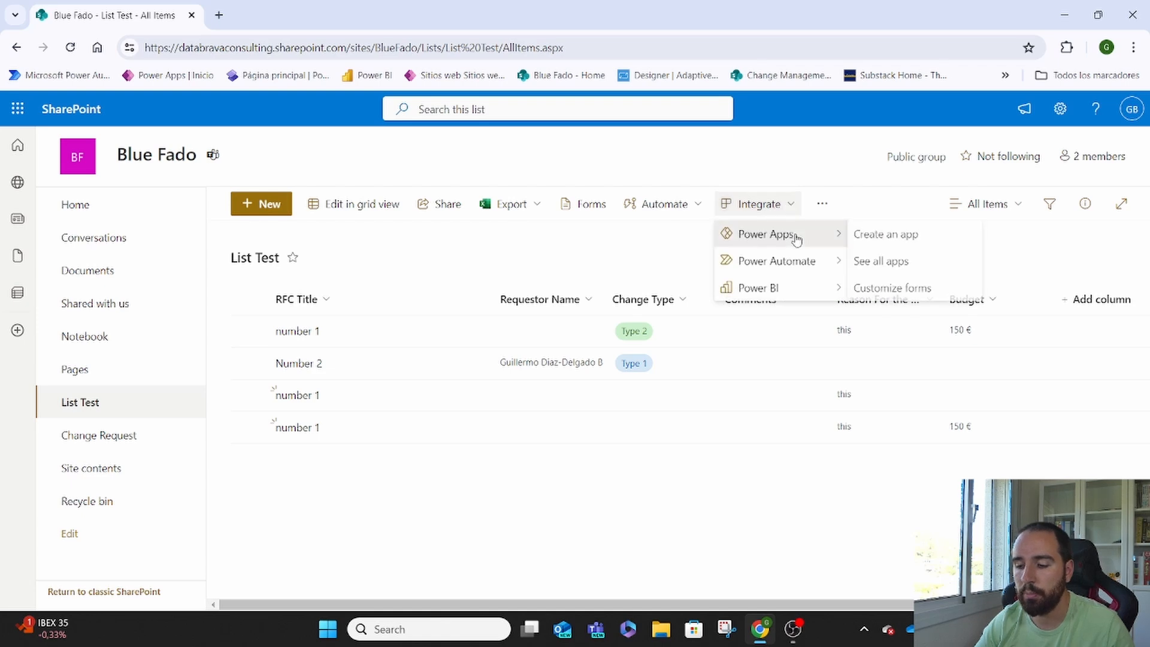
click(880, 290)
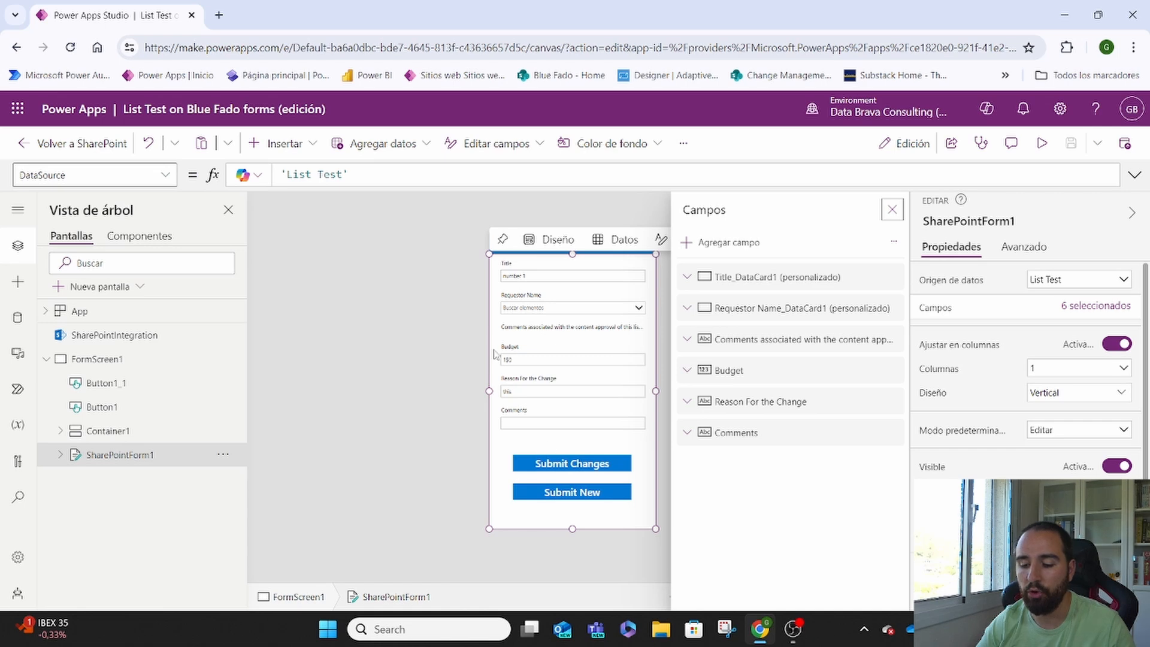
Step: Examine the form screen's structure, including the Title card and SharePointForm1
click(444, 284)
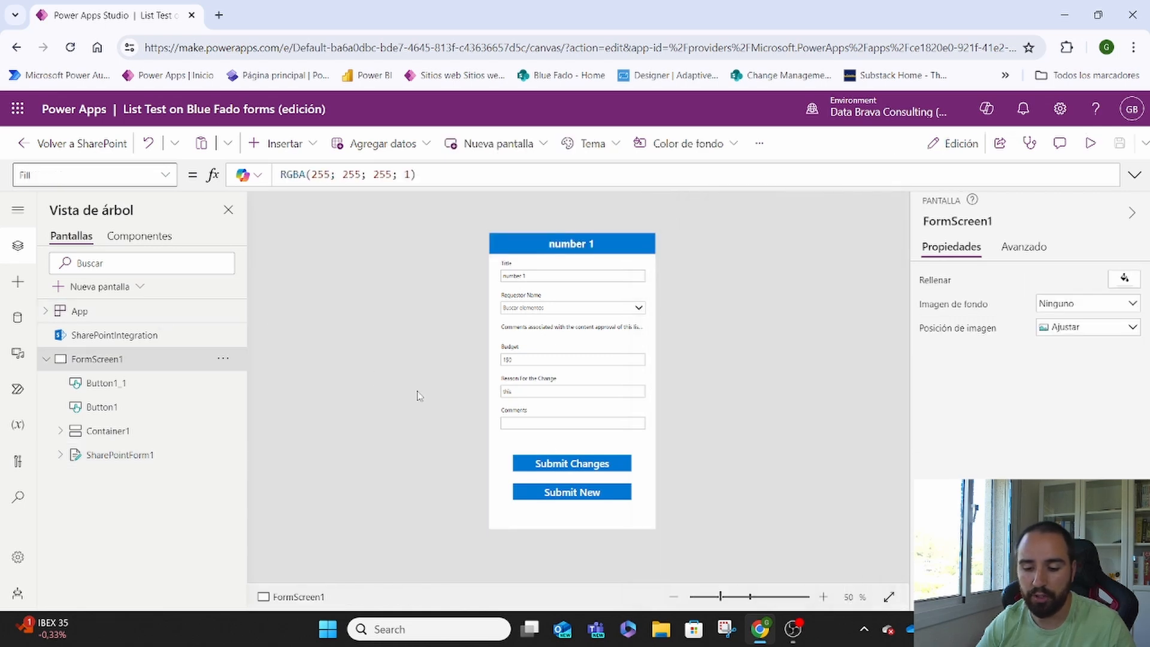
click(560, 265)
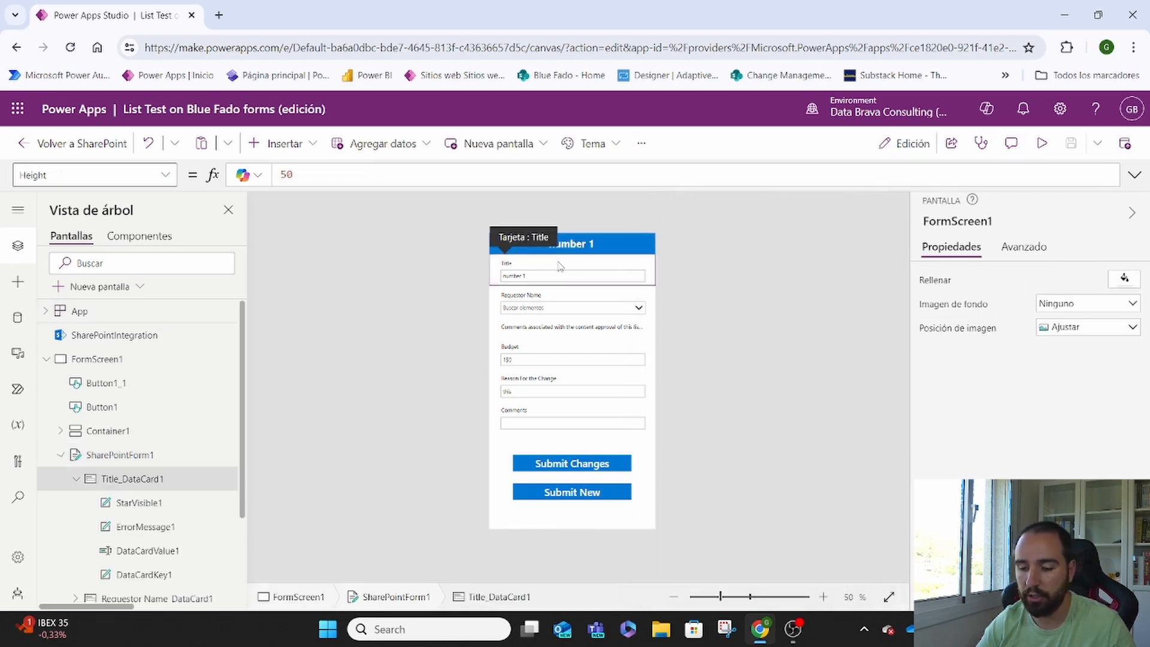
click(100, 455)
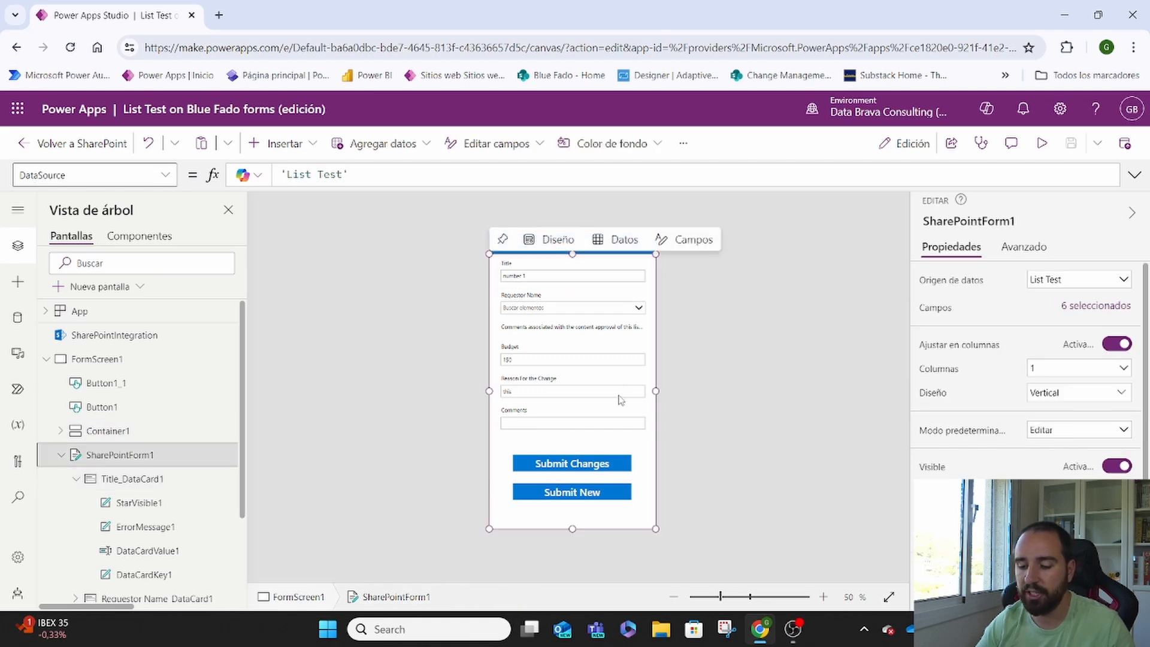
click(445, 339)
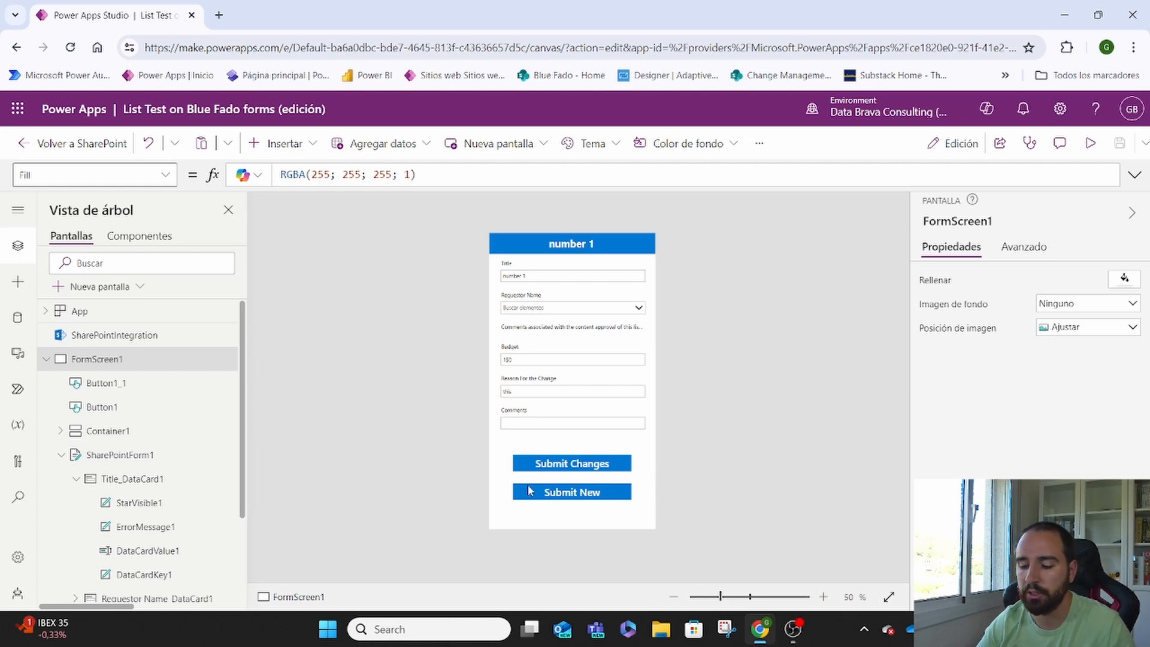
Step: Review SharePointForm1's fields and browse the list columns that can be added, without adding any
click(509, 473)
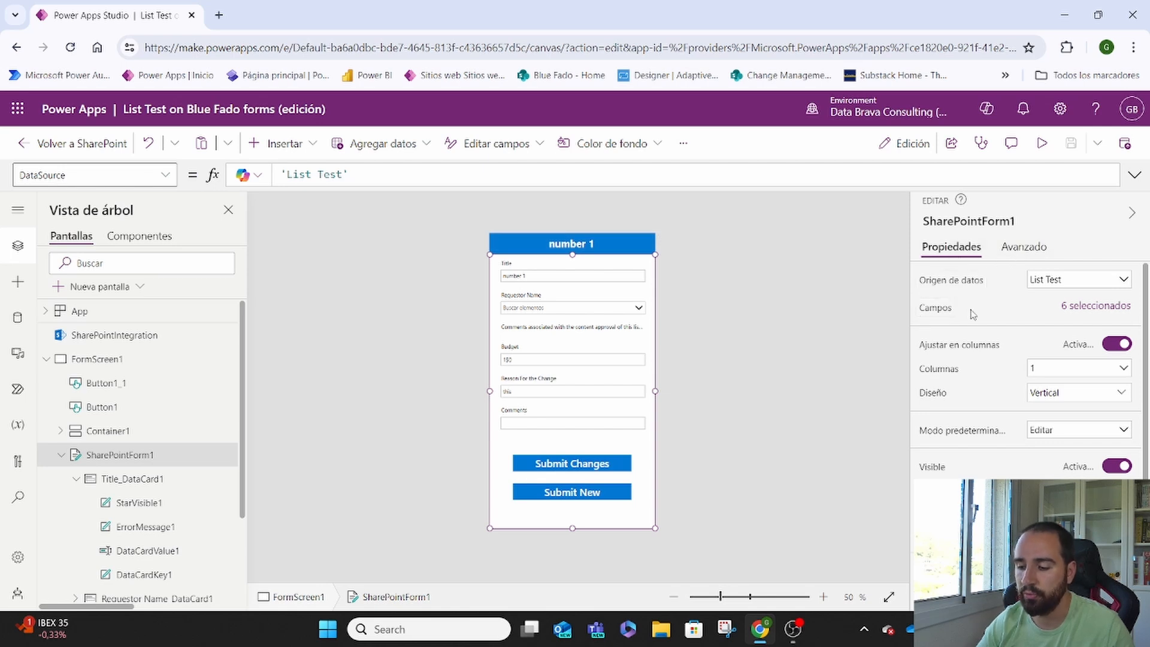
click(1099, 309)
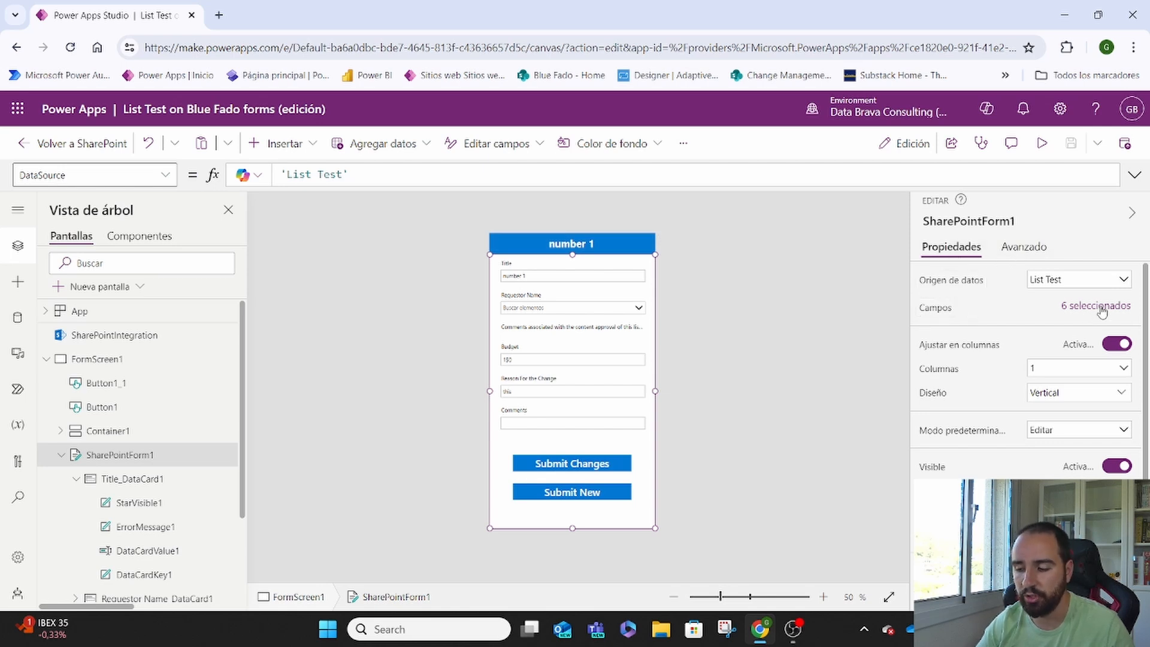
click(702, 248)
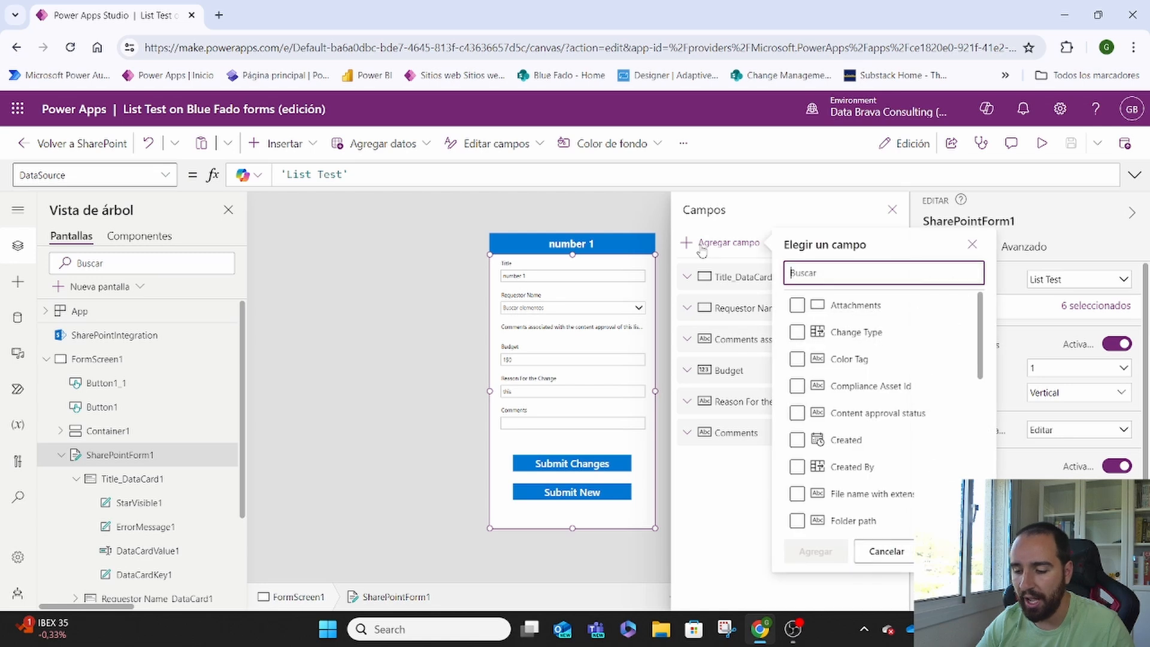
scroll(871, 333, down, 3)
scroll(872, 333, down, 5)
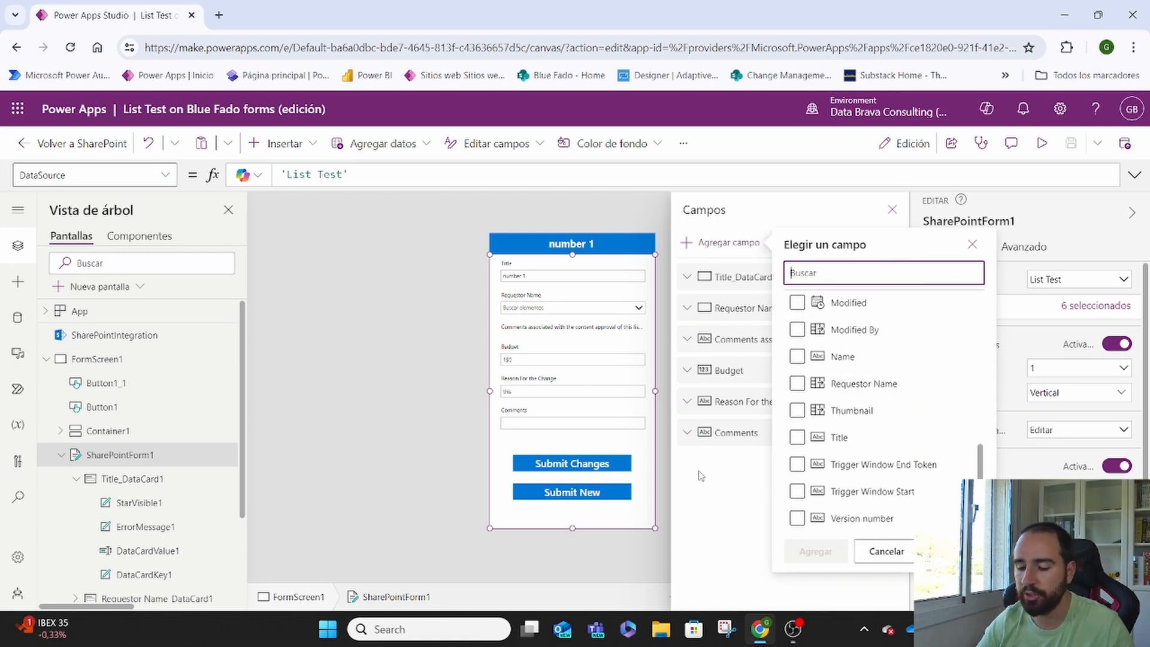
click(732, 492)
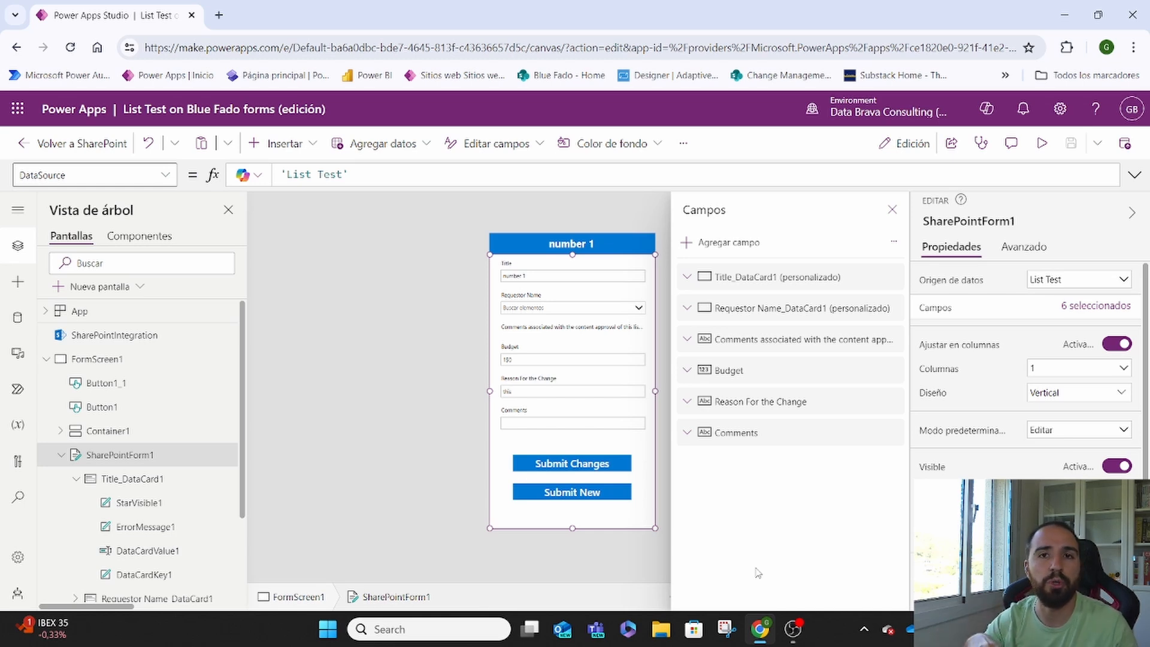
Step: Look at the insertable controls and inspect the Submit Changes button's OnSelect formula
click(436, 403)
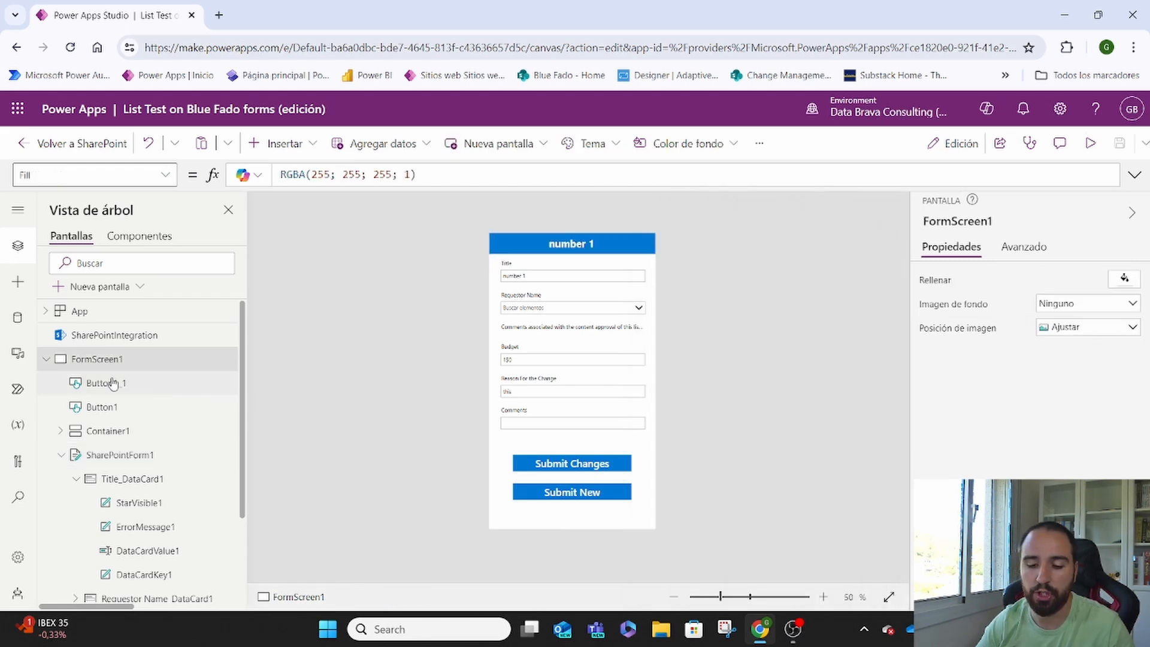
click(17, 282)
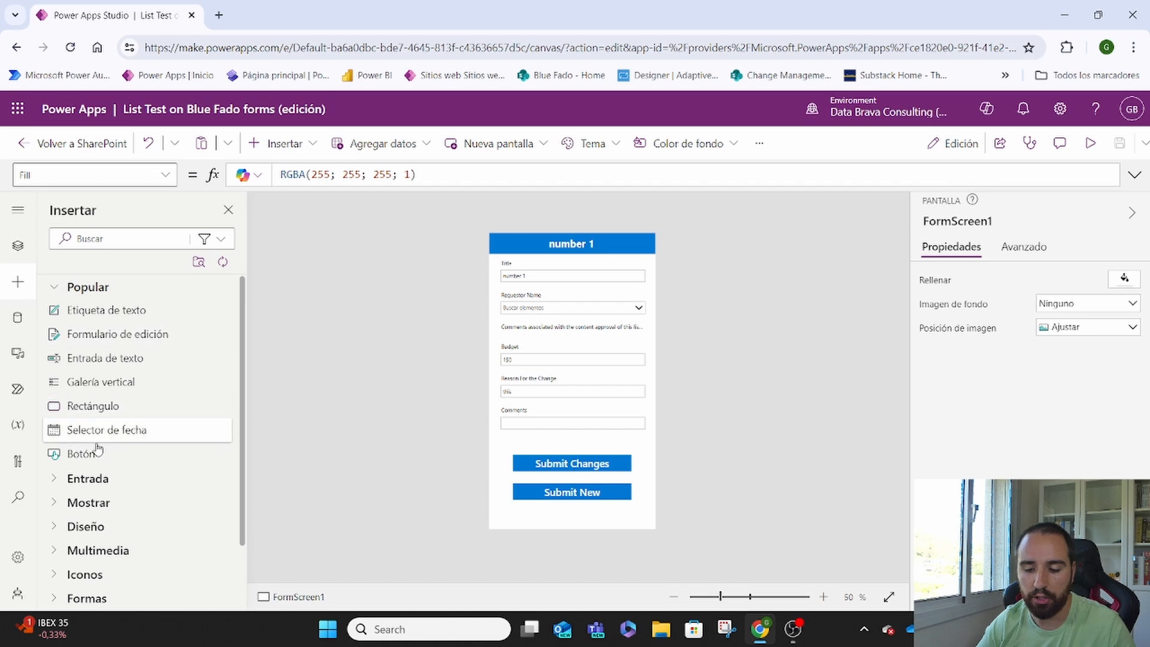
click(591, 465)
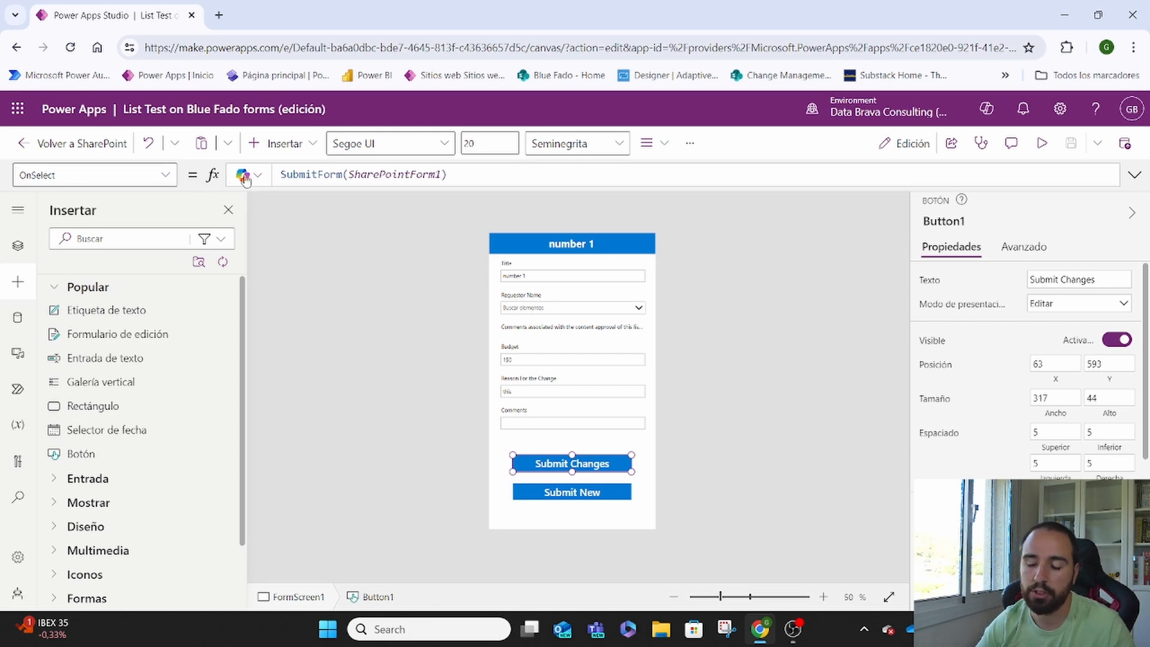
drag(450, 174, 277, 174)
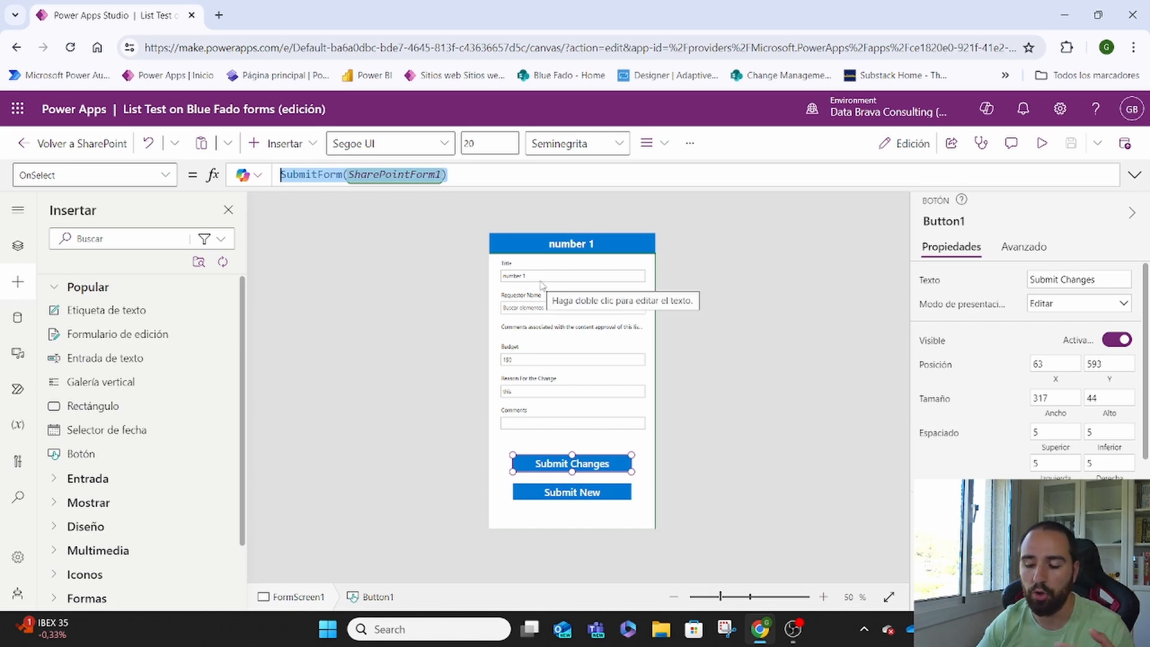
Step: Show the Submit New button's full OnSelect formula and examine its Patch function
click(445, 398)
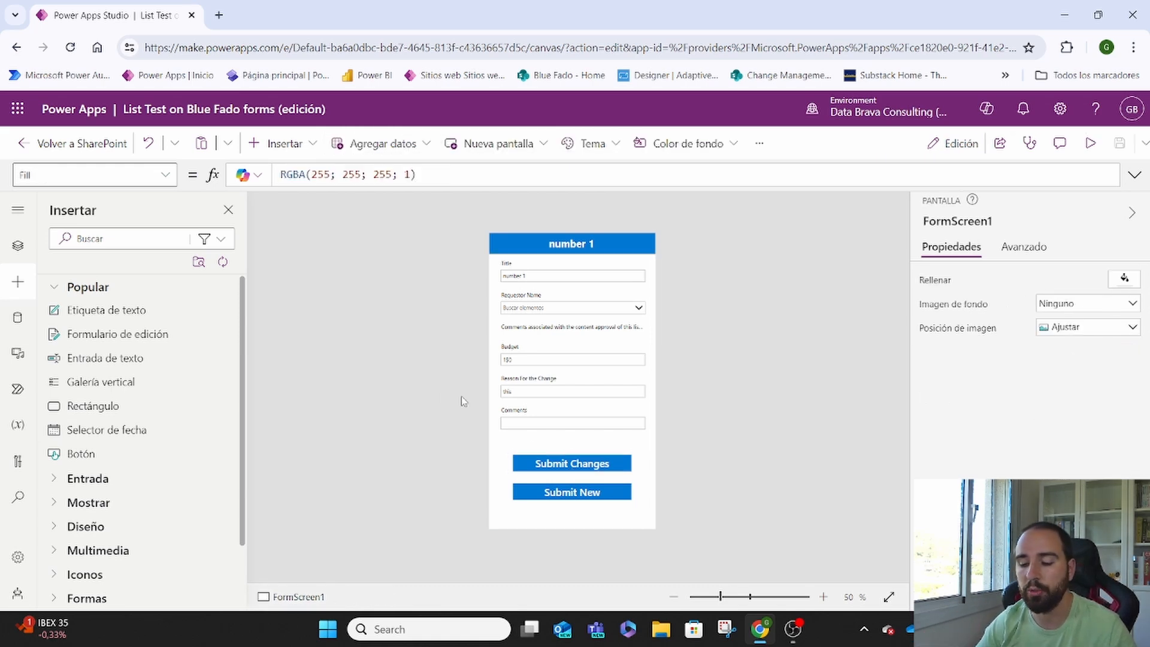
click(541, 492)
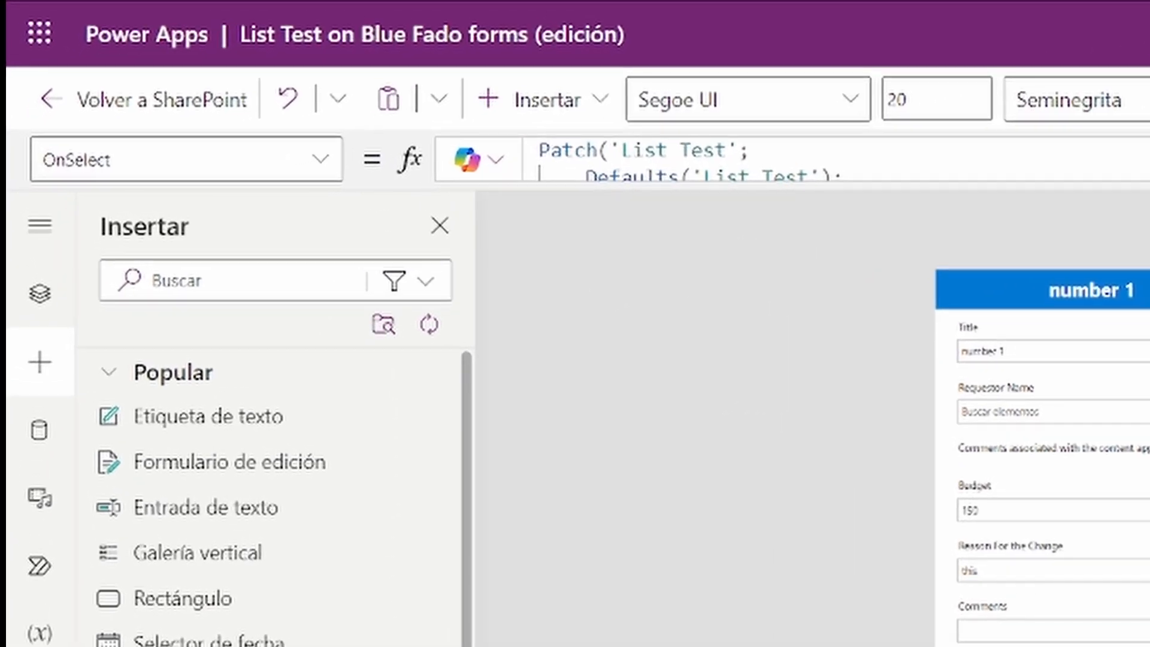
click(1144, 159)
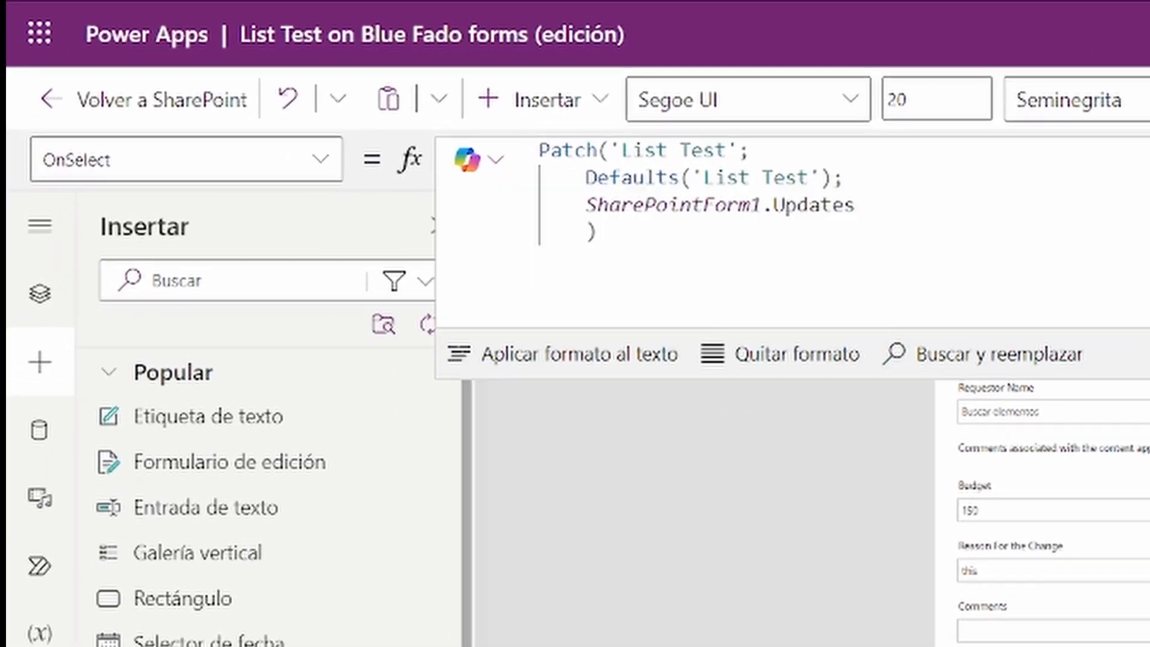
drag(598, 235, 539, 149)
click(607, 150)
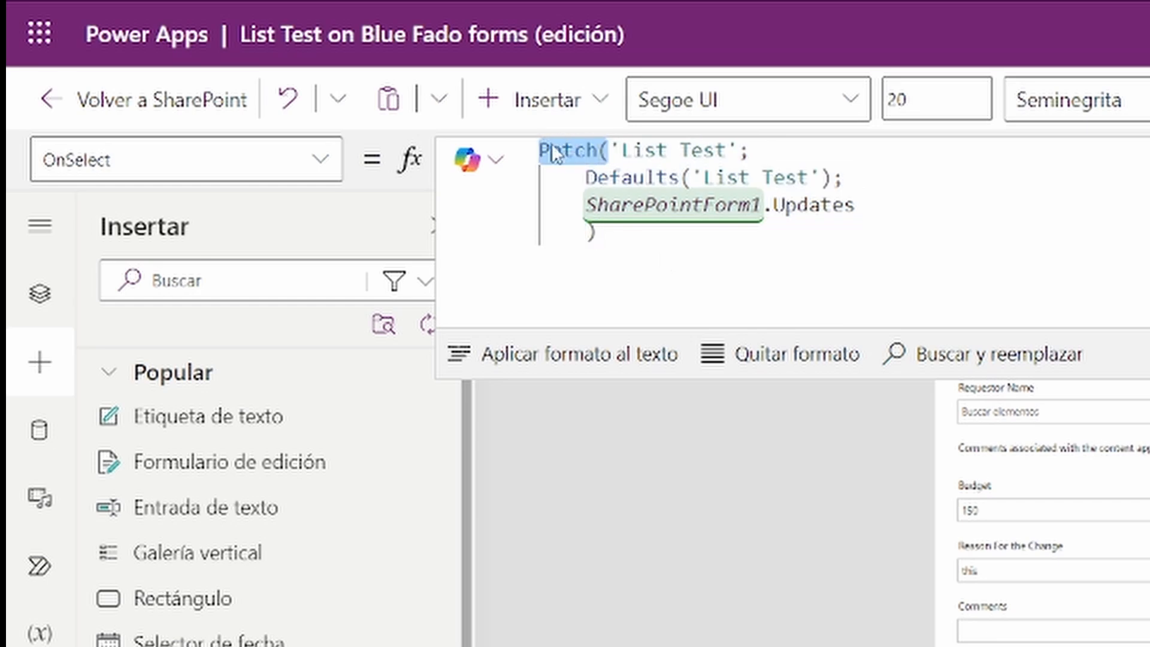
Step: Examine the Patch arguments one by one: the 'List Test' data source, Defaults('List Test') and SharePointForm1.Updates
drag(750, 150, 612, 150)
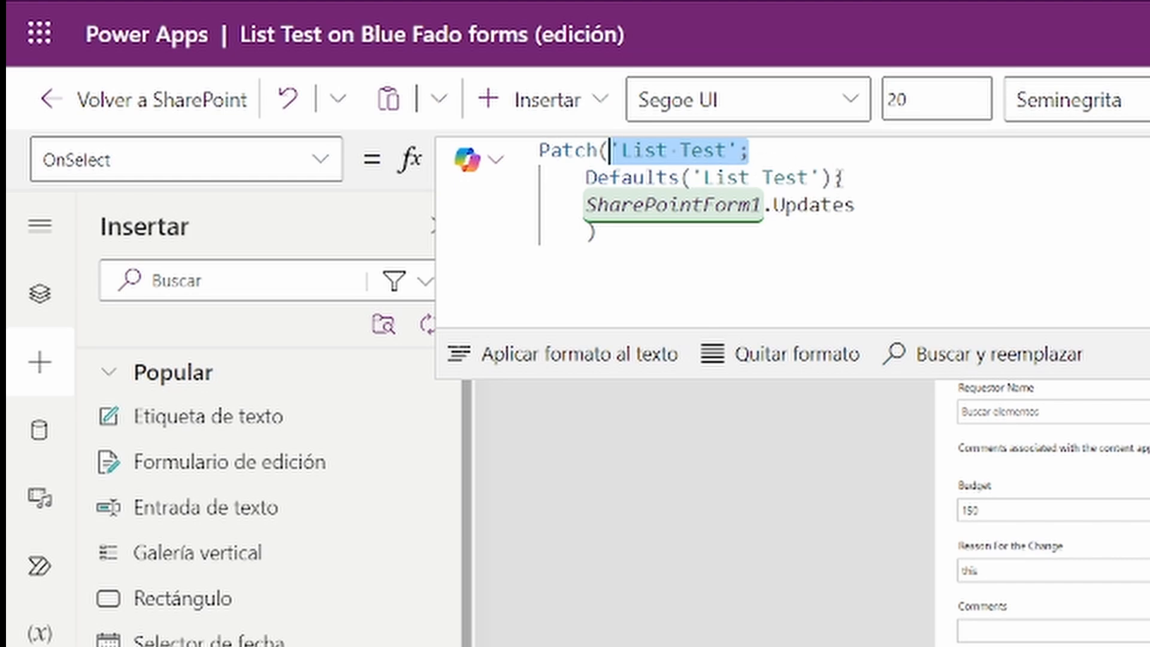
drag(832, 178, 575, 178)
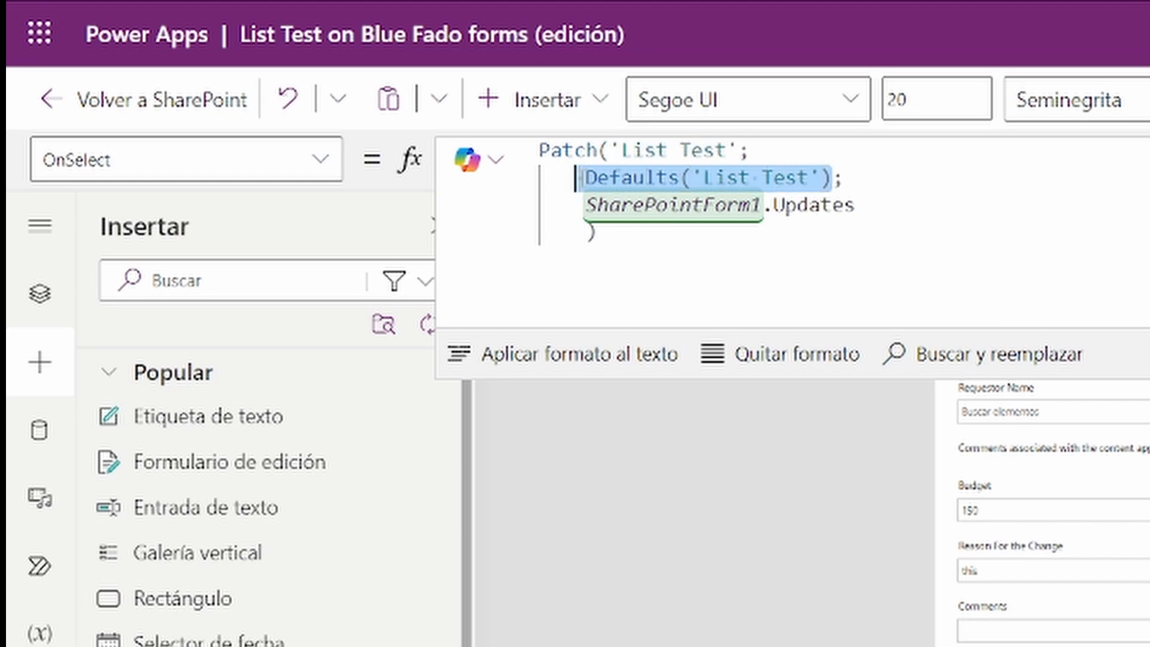
click(824, 178)
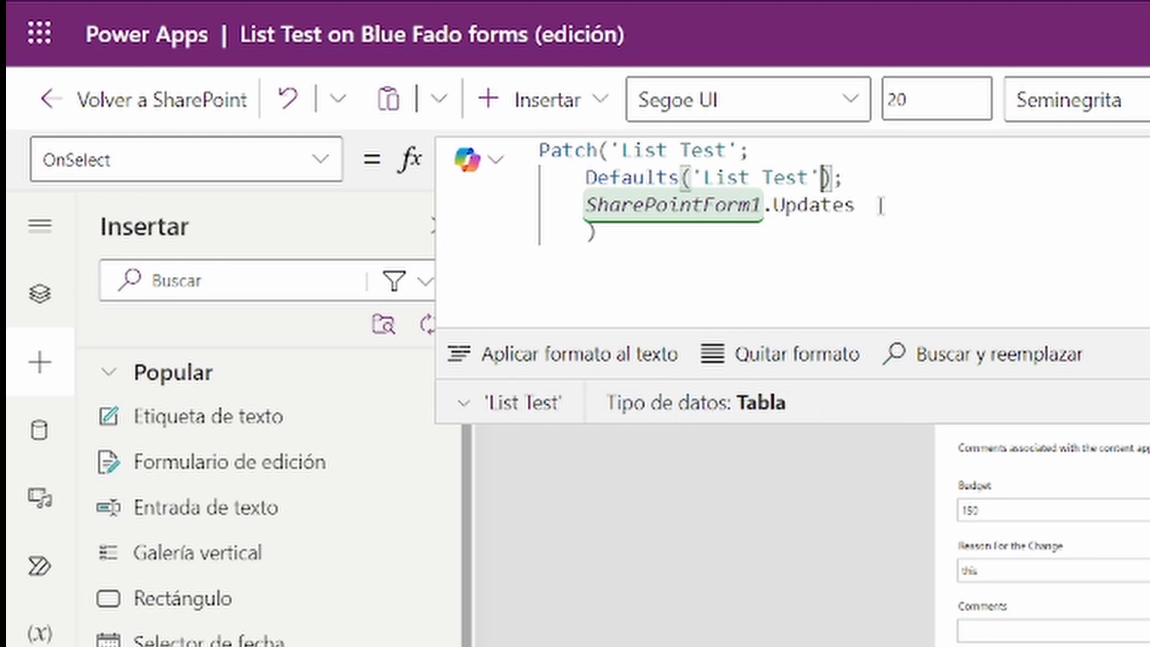
drag(855, 204, 584, 206)
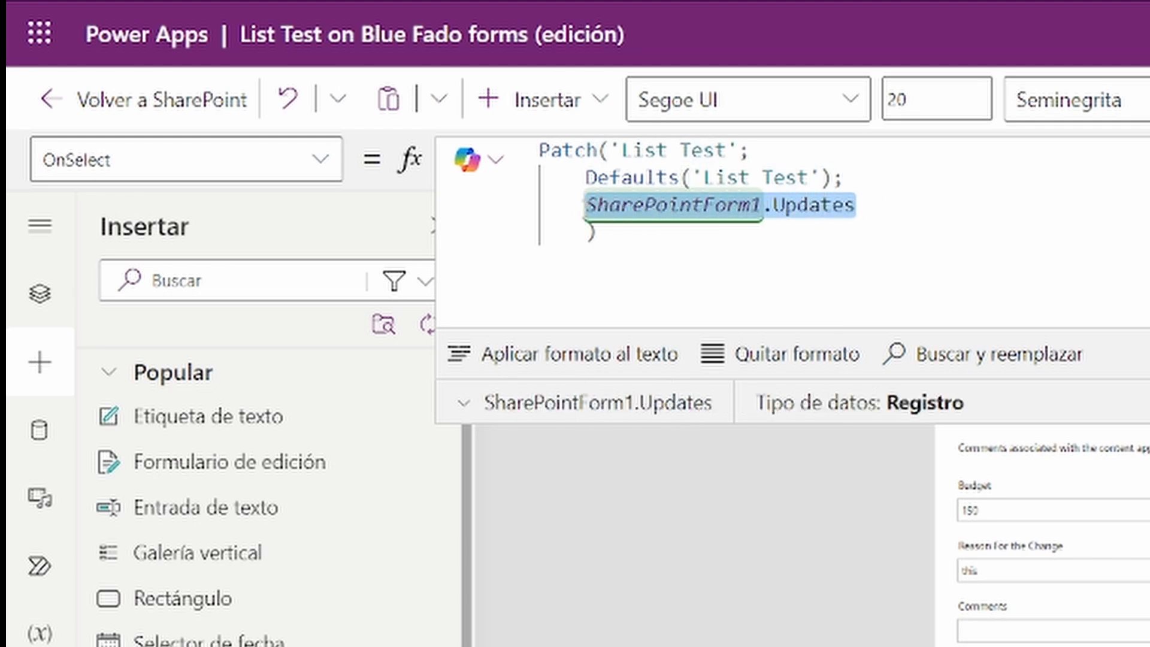
click(777, 207)
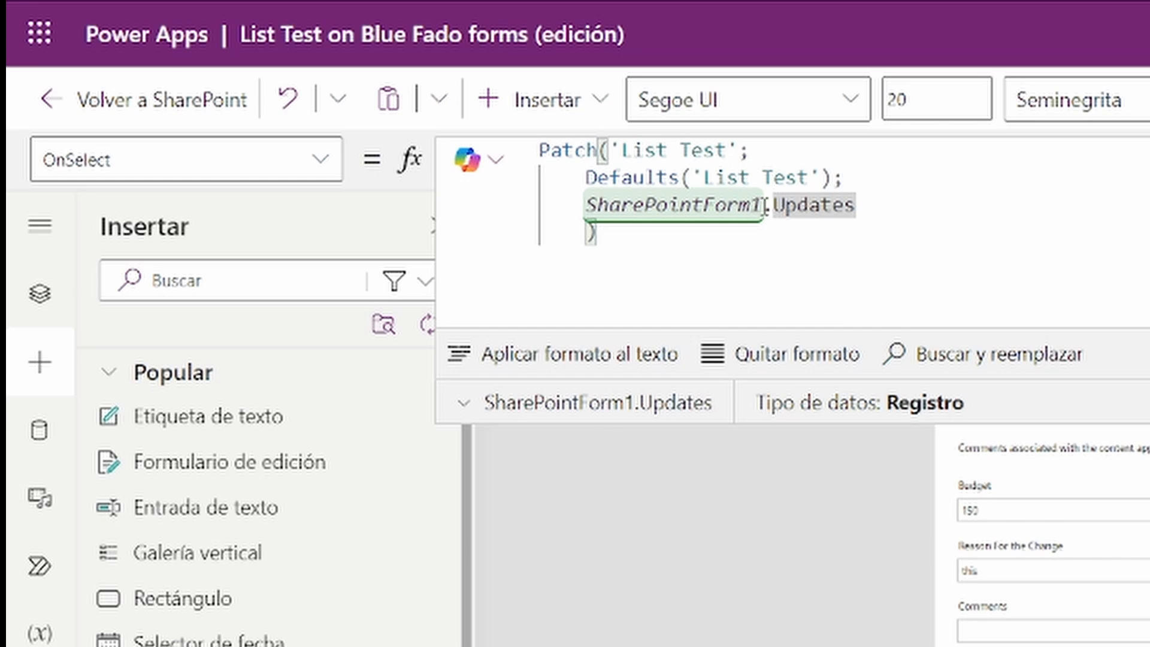
drag(763, 207, 585, 207)
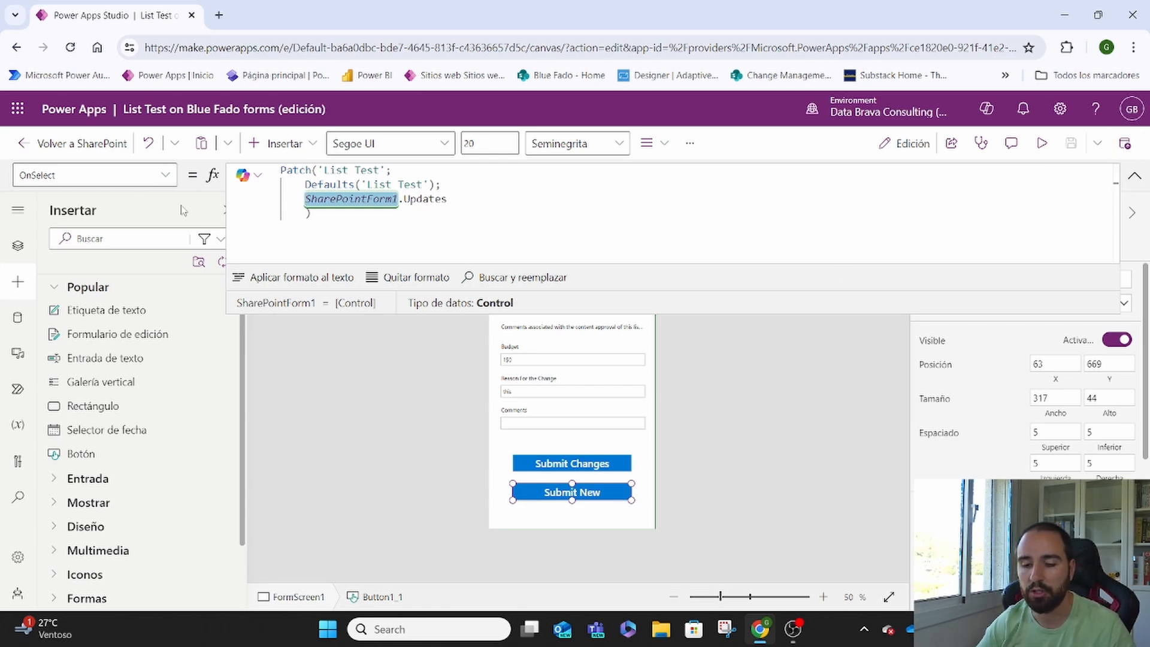
Step: Leave the form editor to return to the SharePoint list
click(53, 146)
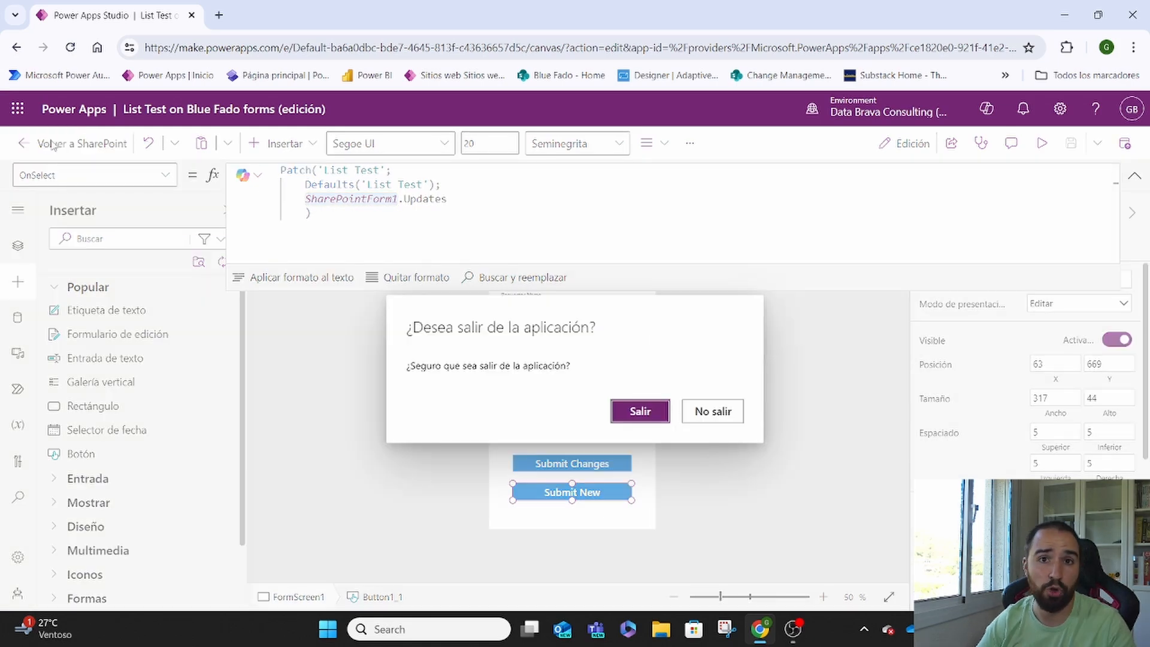